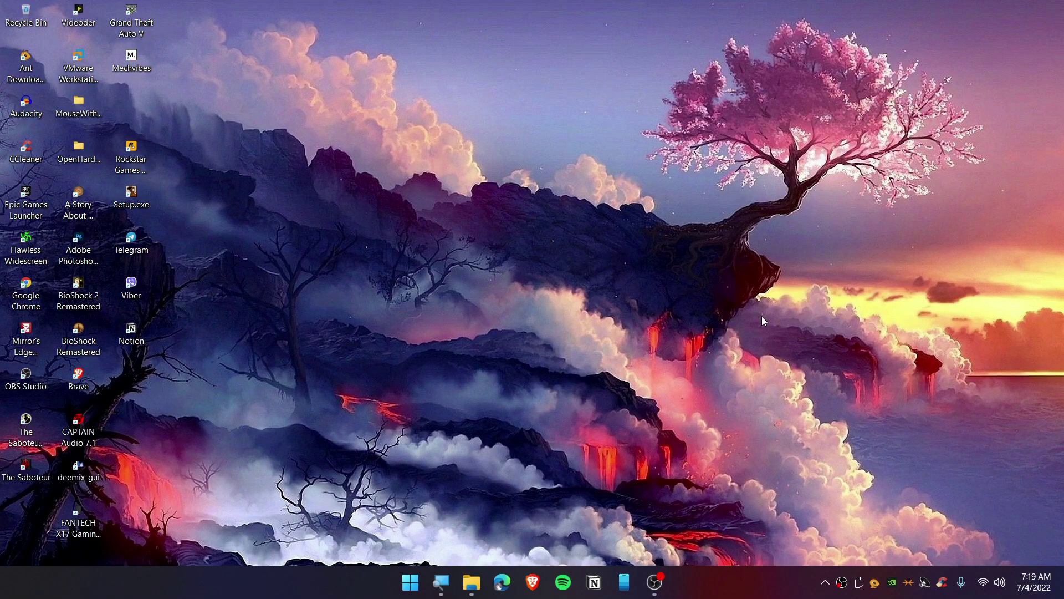
- Launch Edge and close the blank tab to reveal the Enhancer for YouTube store listing
click(501, 582)
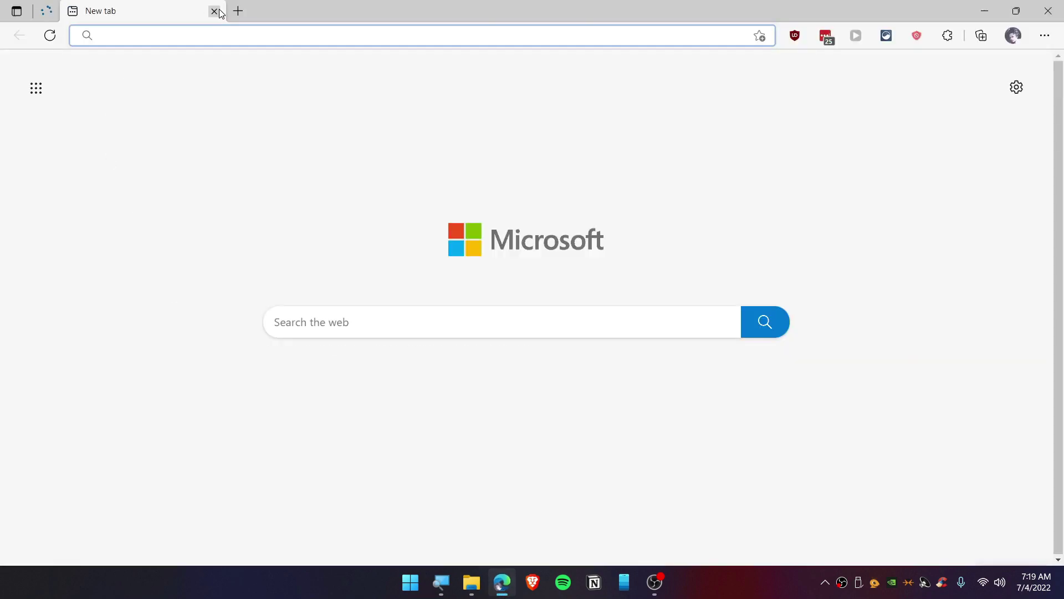
click(213, 10)
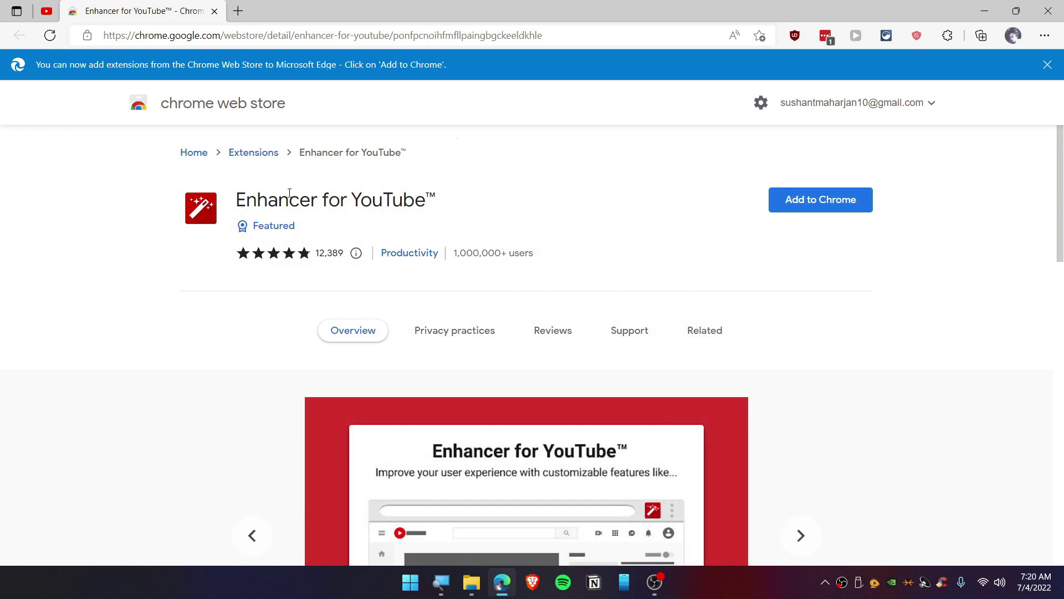
- Add Enhancer for YouTube to Edge from its store page and confirm 'Add extension'
triple_click(288, 198)
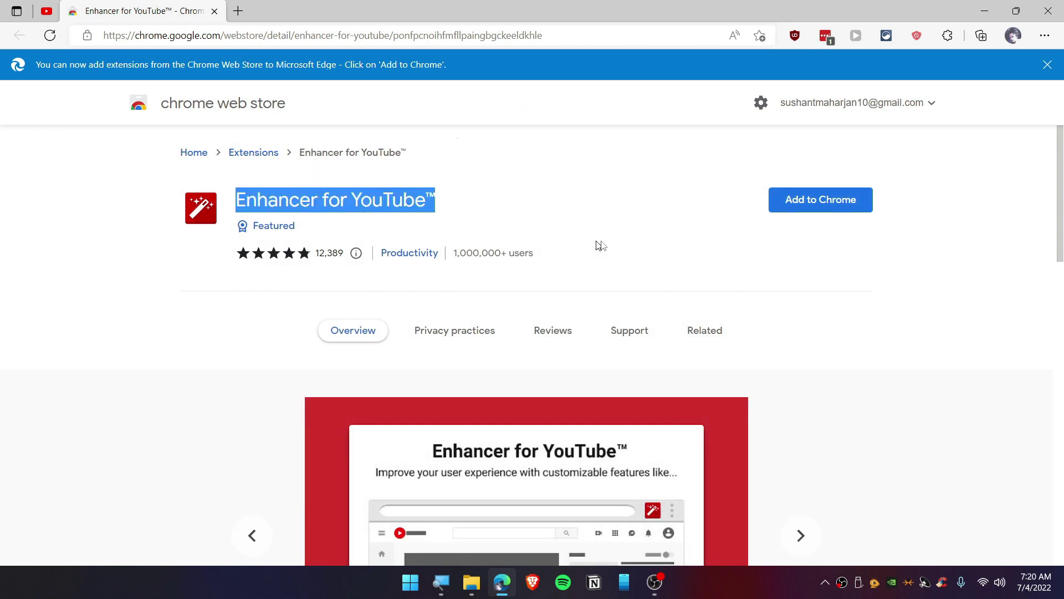
click(821, 202)
click(572, 148)
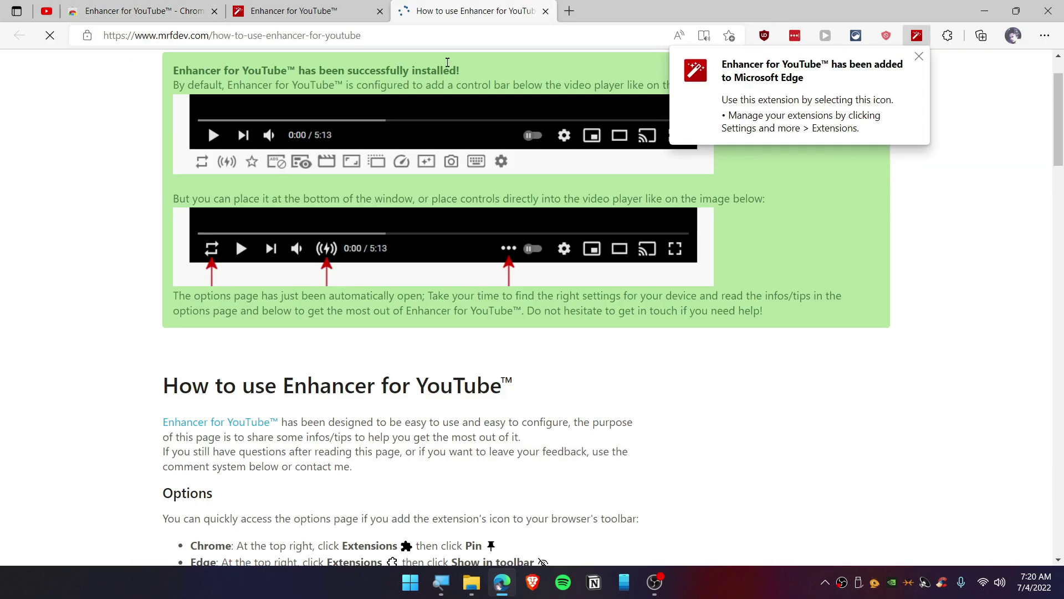
- Close the how-to guide and Web Store tabs, then open Enhancer's options from the YouTube video
click(544, 11)
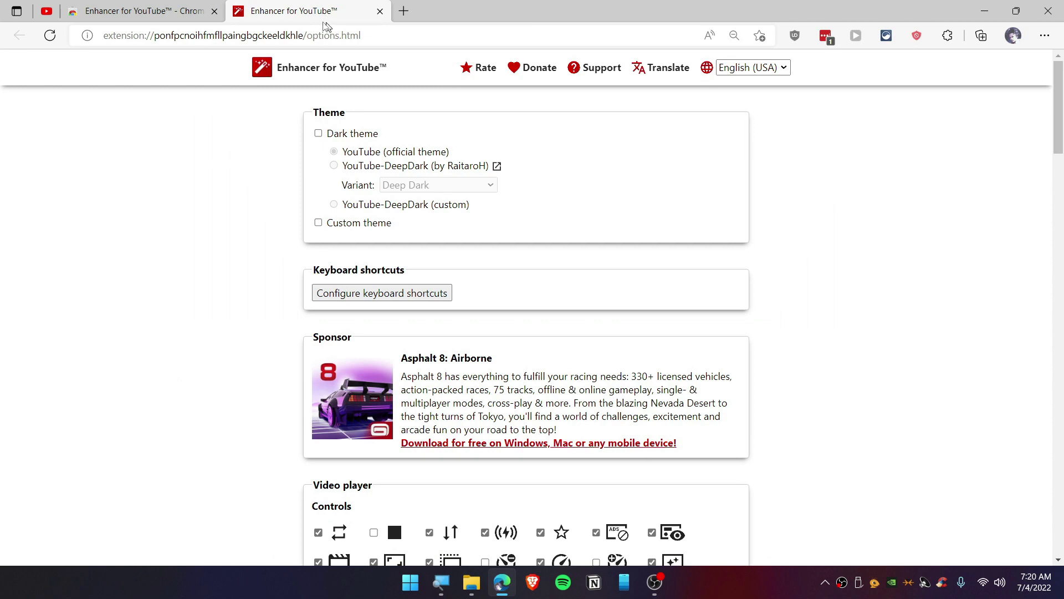
click(394, 35)
click(125, 11)
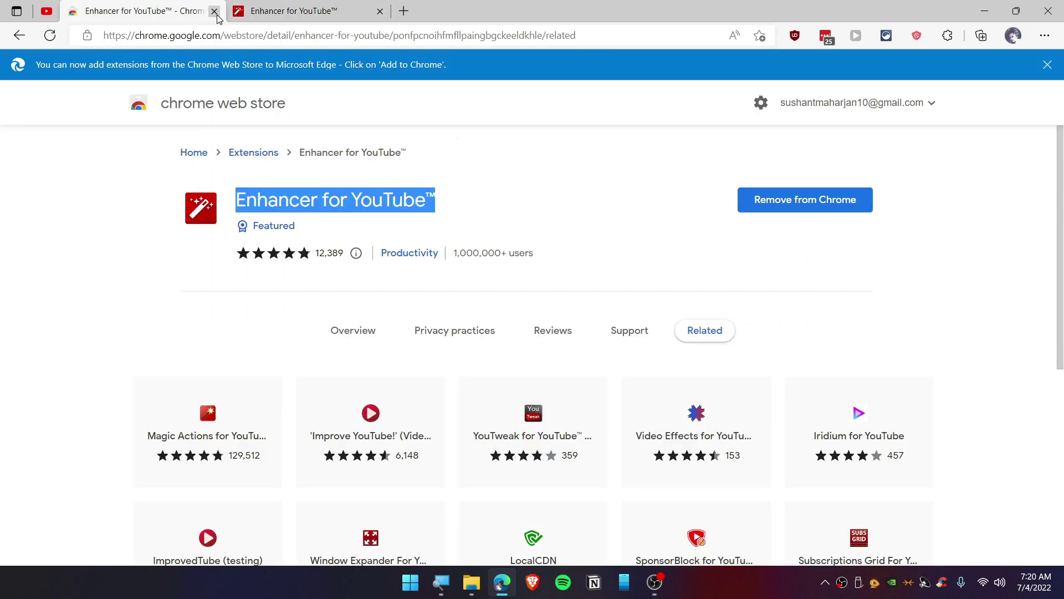
click(214, 11)
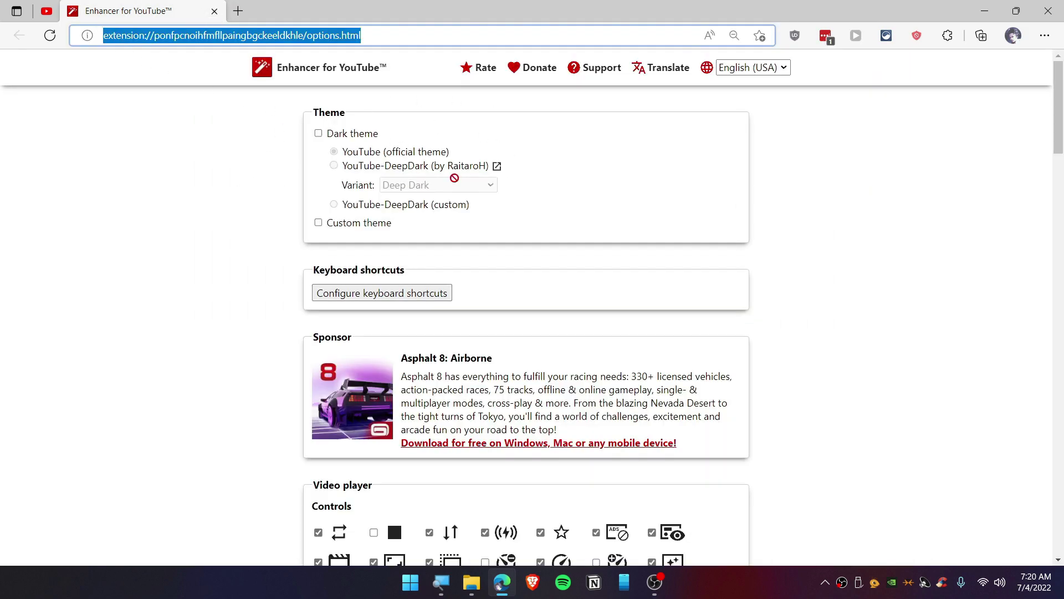
click(48, 11)
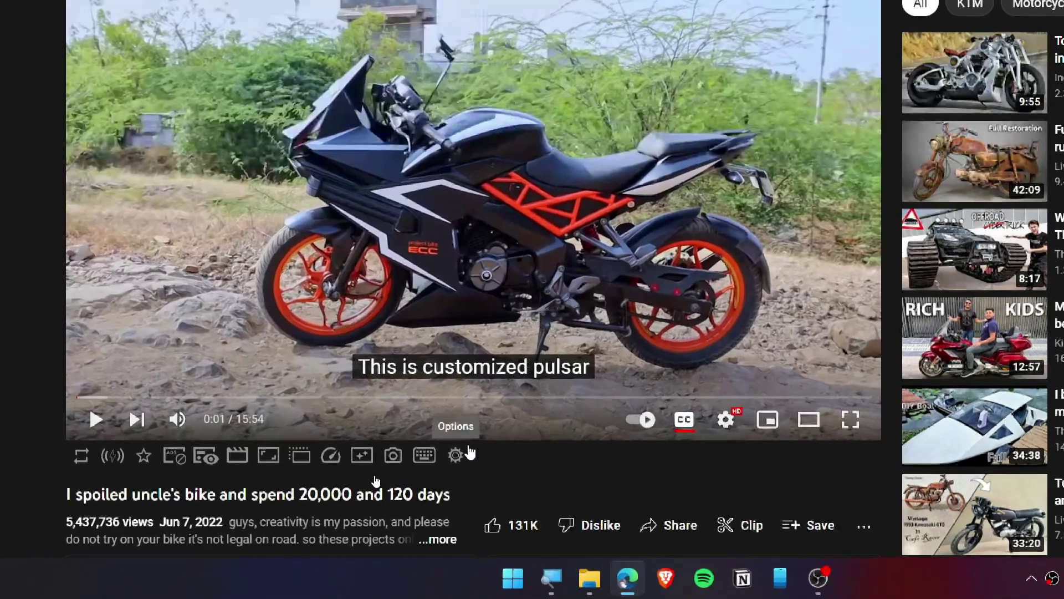
click(458, 454)
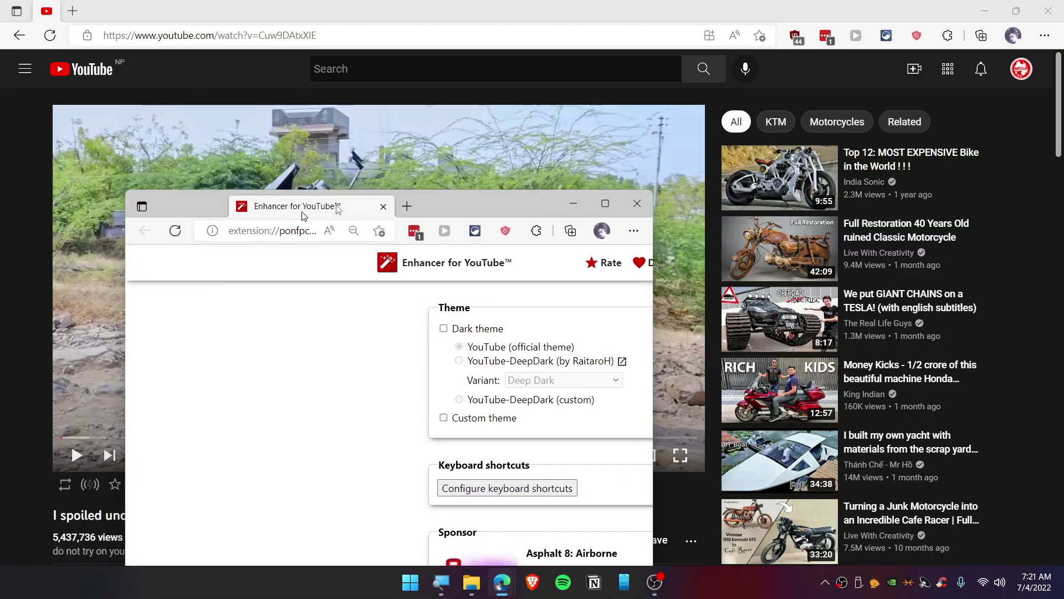
- Snap Enhancer options right and YouTube left, show the YouTube home feed, and enable Dark theme
drag(129, 8, 1060, 250)
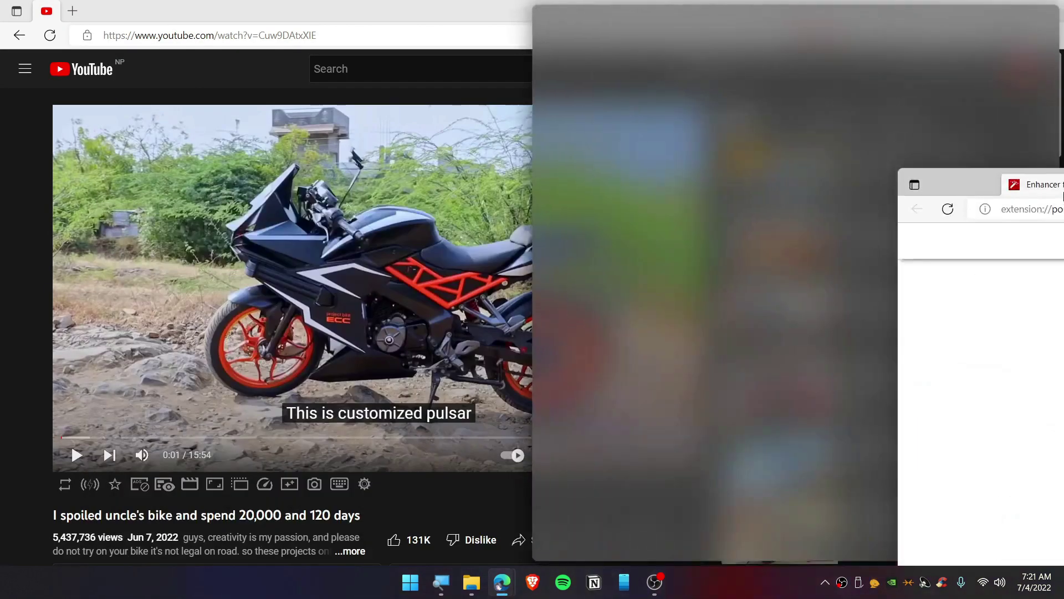
click(166, 199)
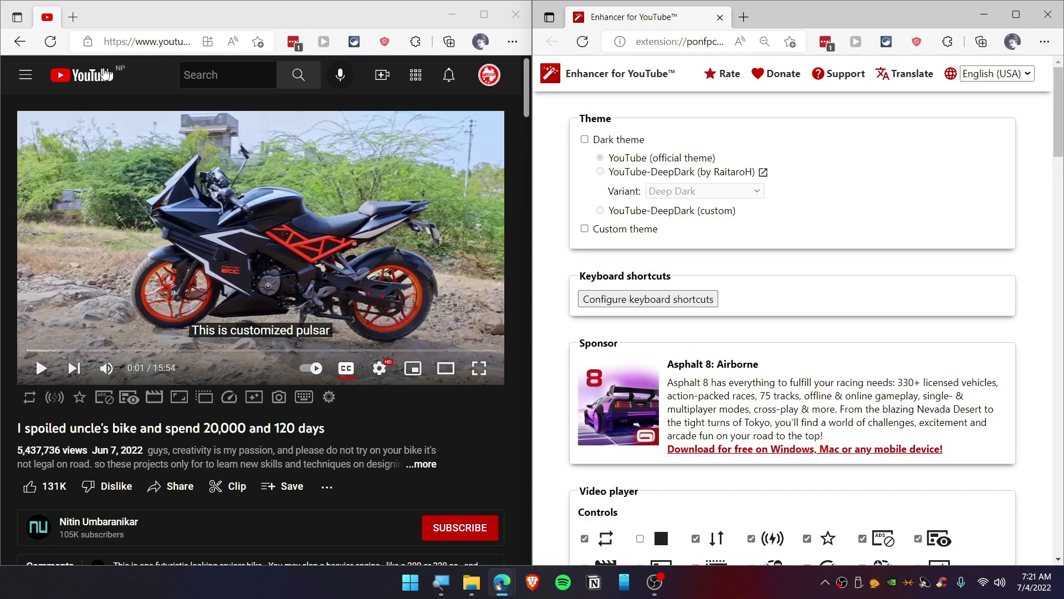
mouse_move(82, 70)
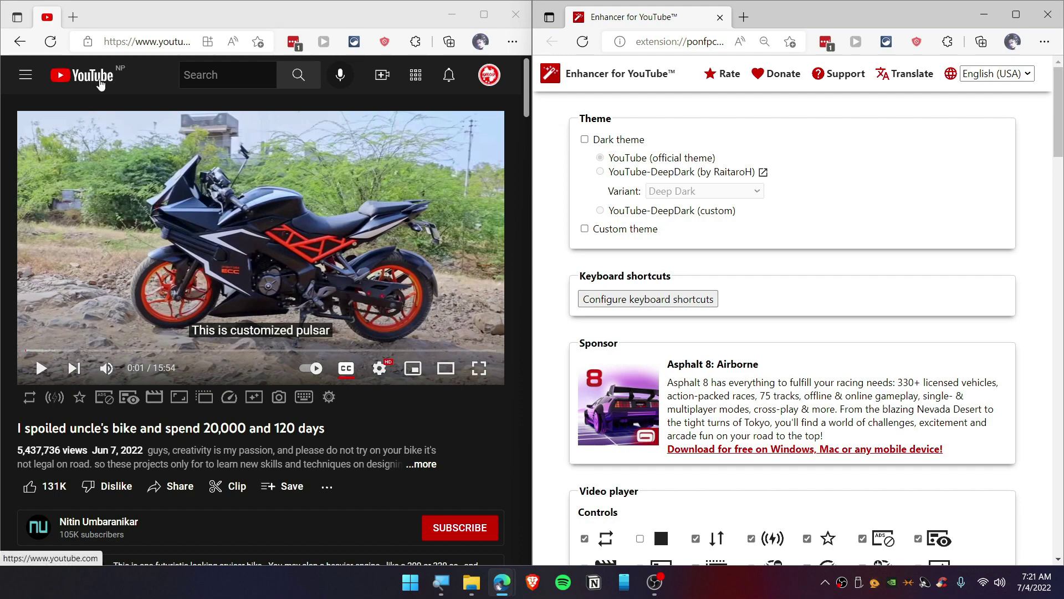
click(93, 76)
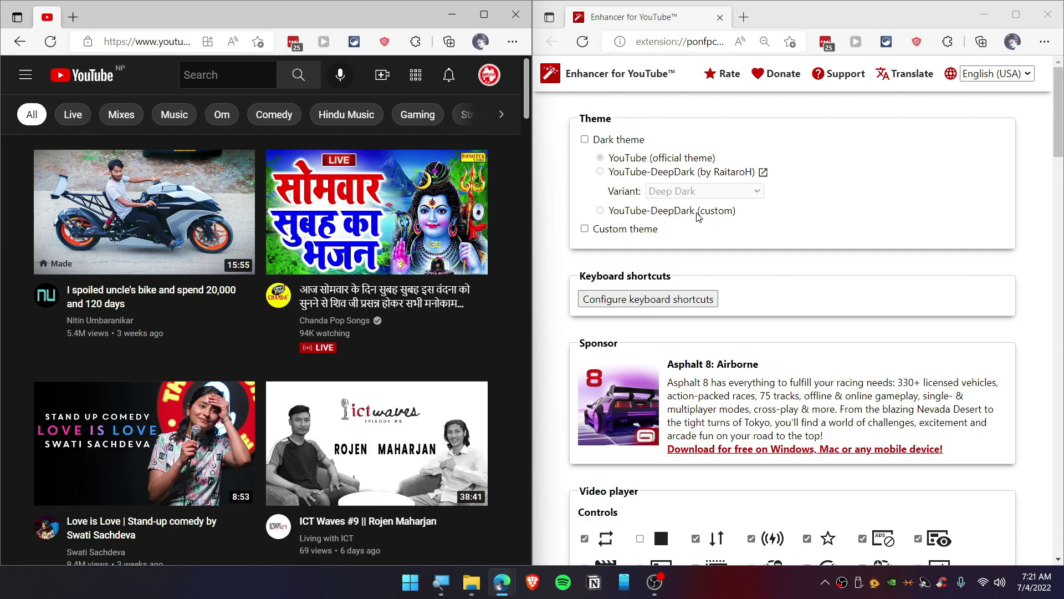
click(586, 140)
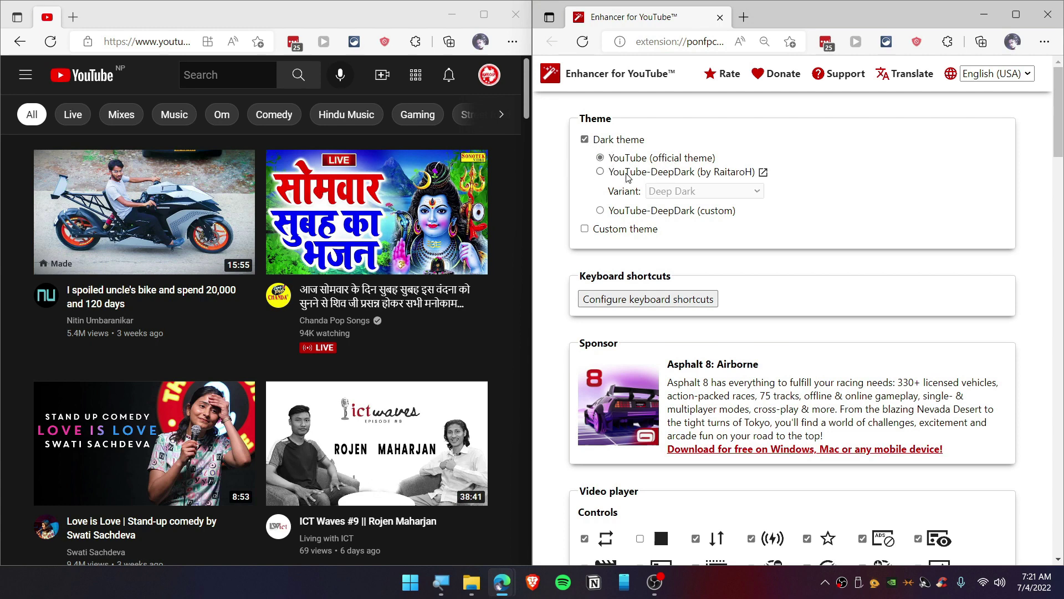
- Select the YouTube-DeepDark theme, trying Discord and 9anime variants before settling on Ubuntu Purple
click(628, 174)
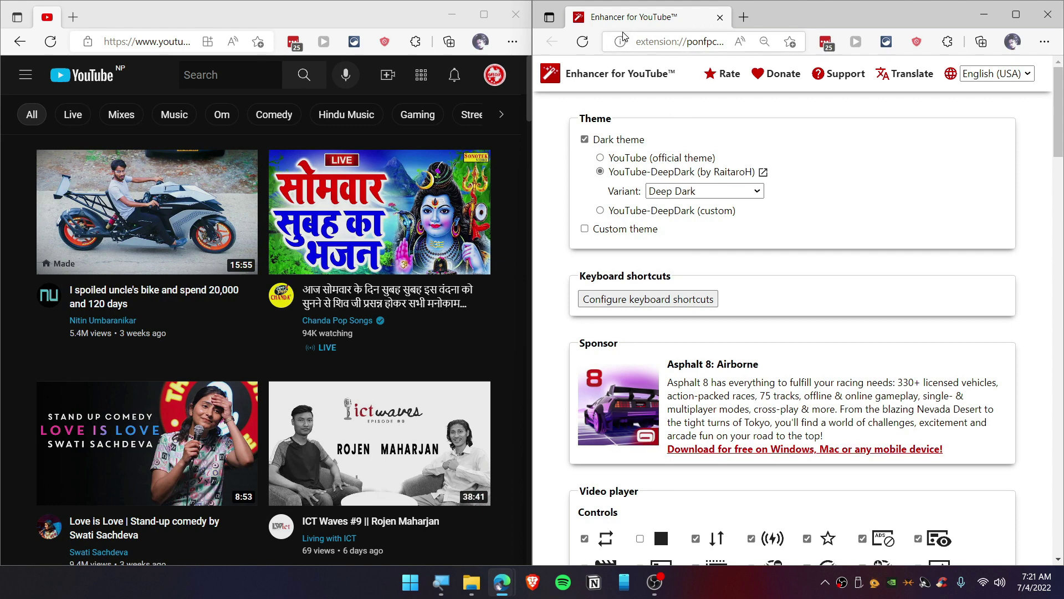
click(707, 192)
mouse_move(379, 212)
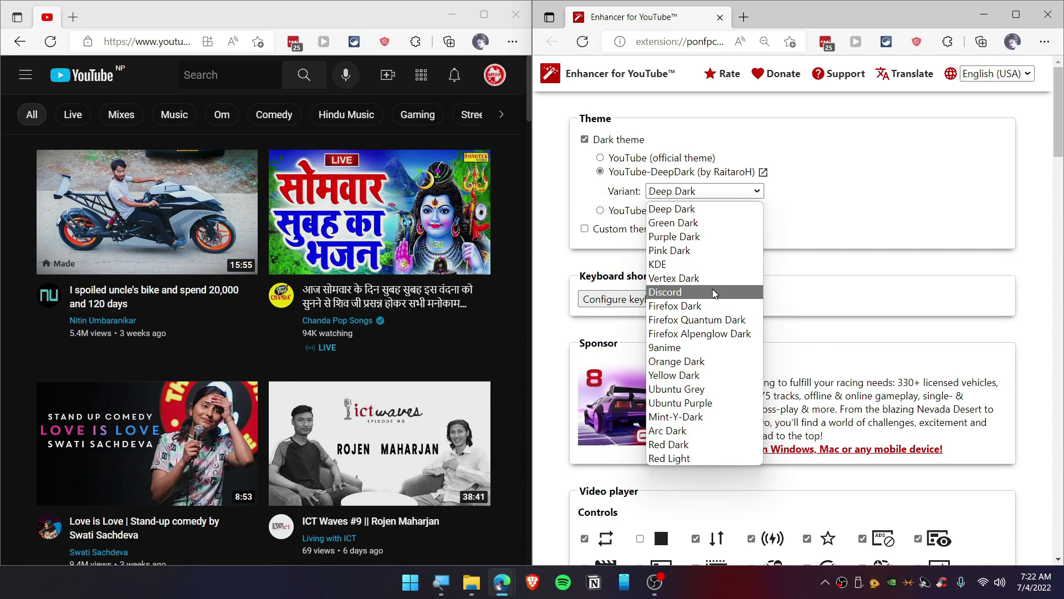
click(715, 291)
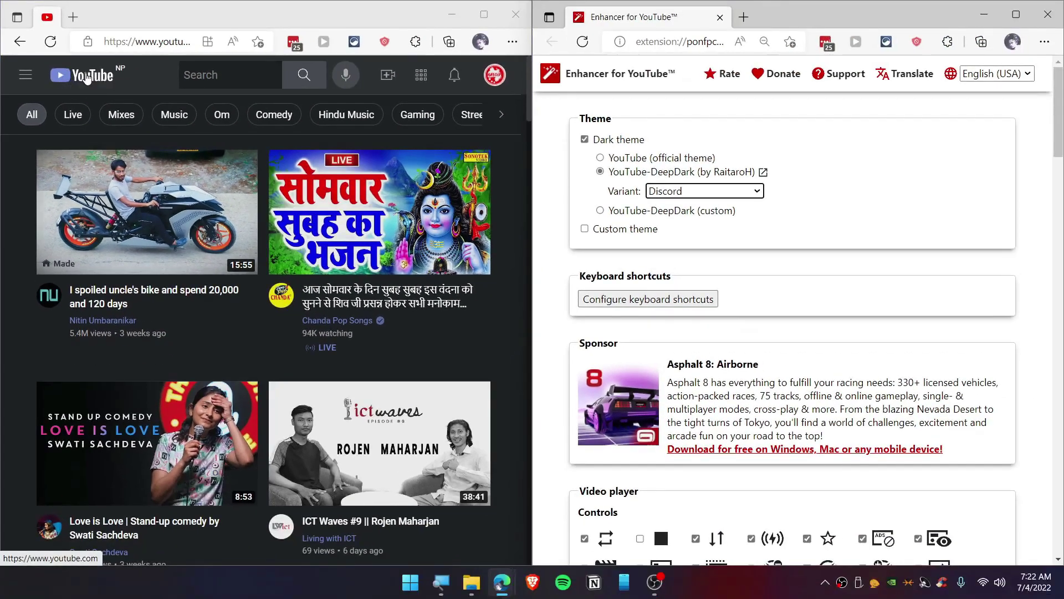
click(716, 192)
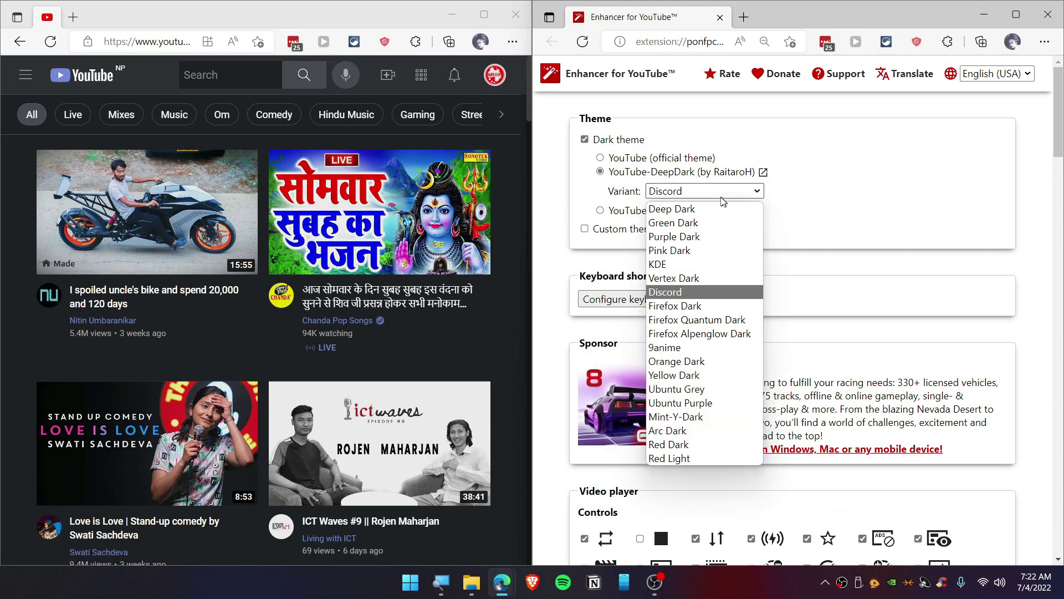
click(698, 351)
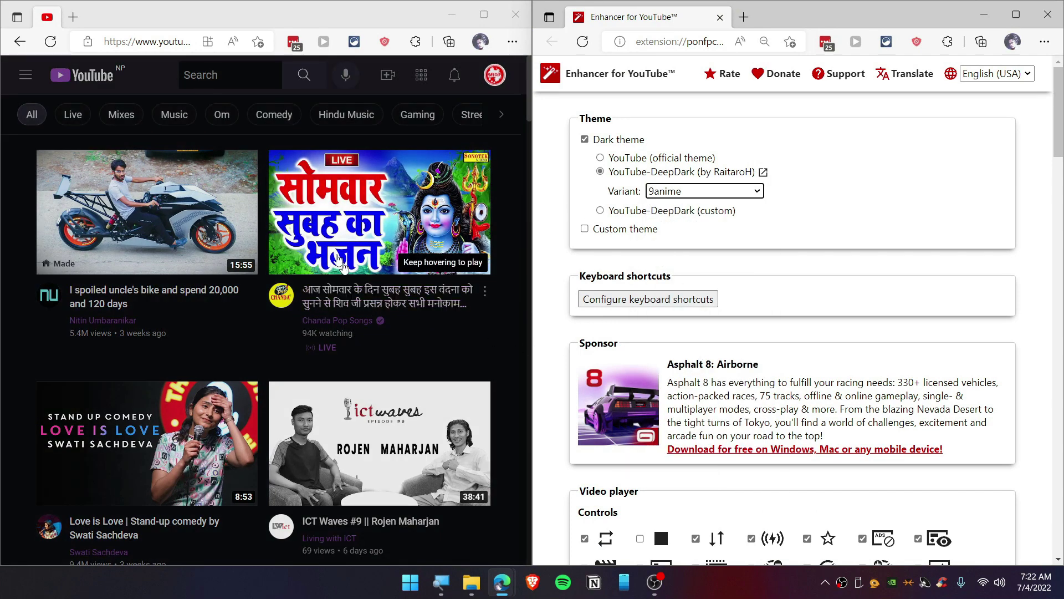
scroll(248, 359, down, 2)
scroll(249, 359, down, 1)
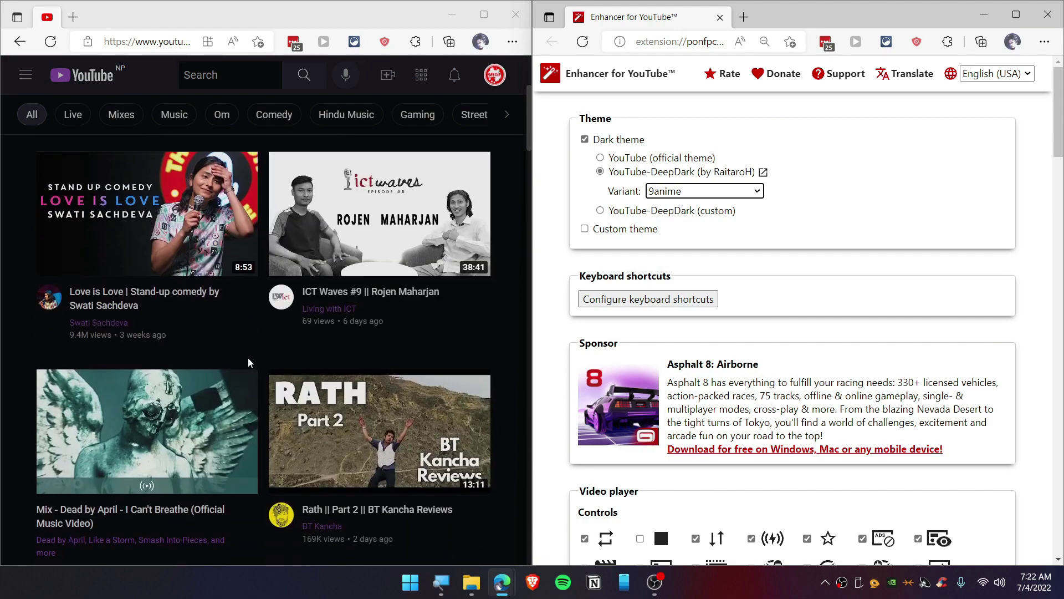
click(703, 190)
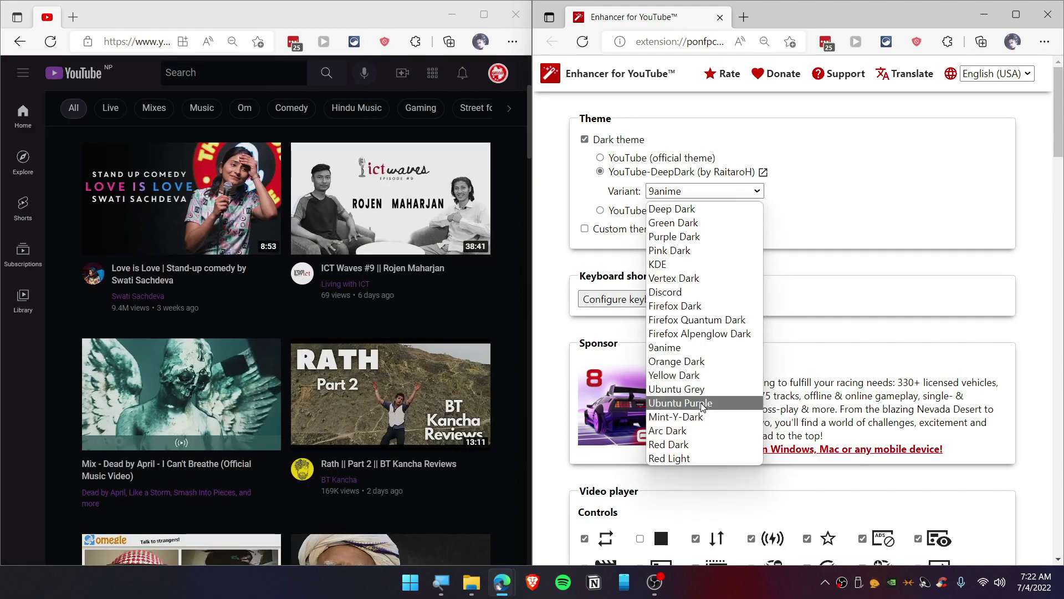
click(703, 404)
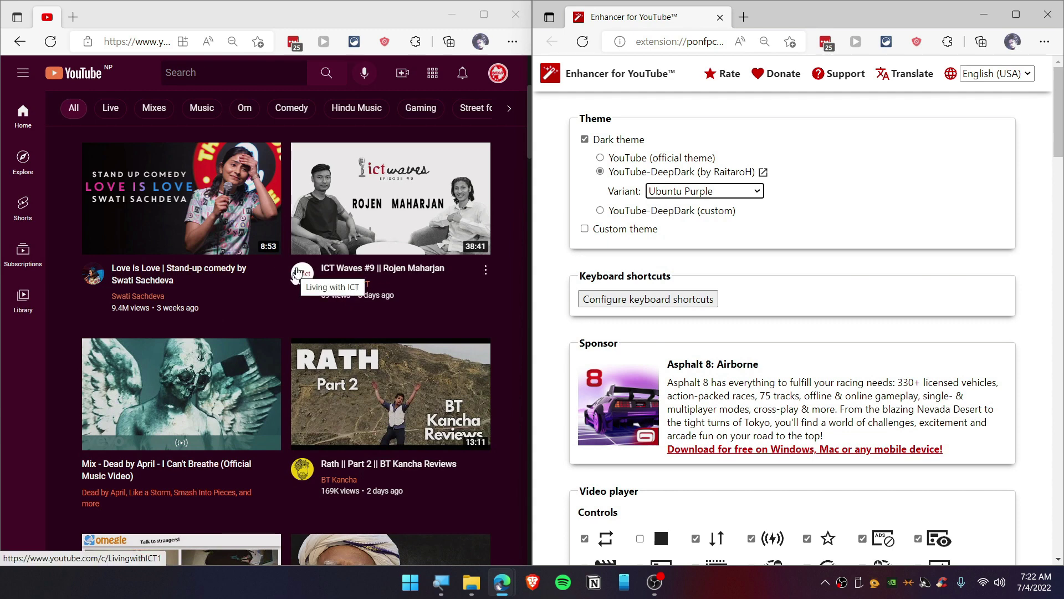
click(722, 192)
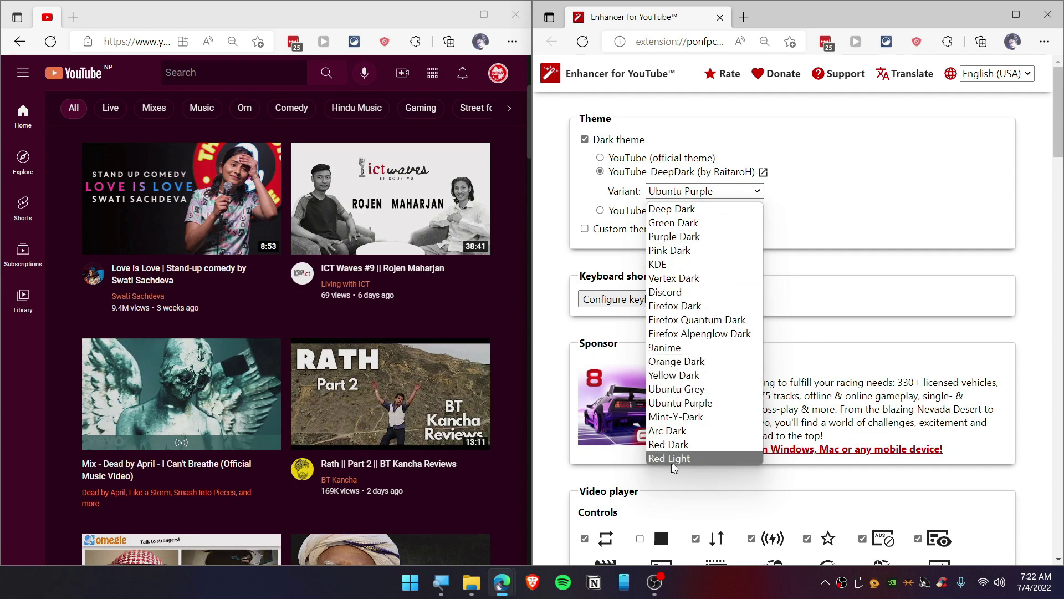
click(843, 234)
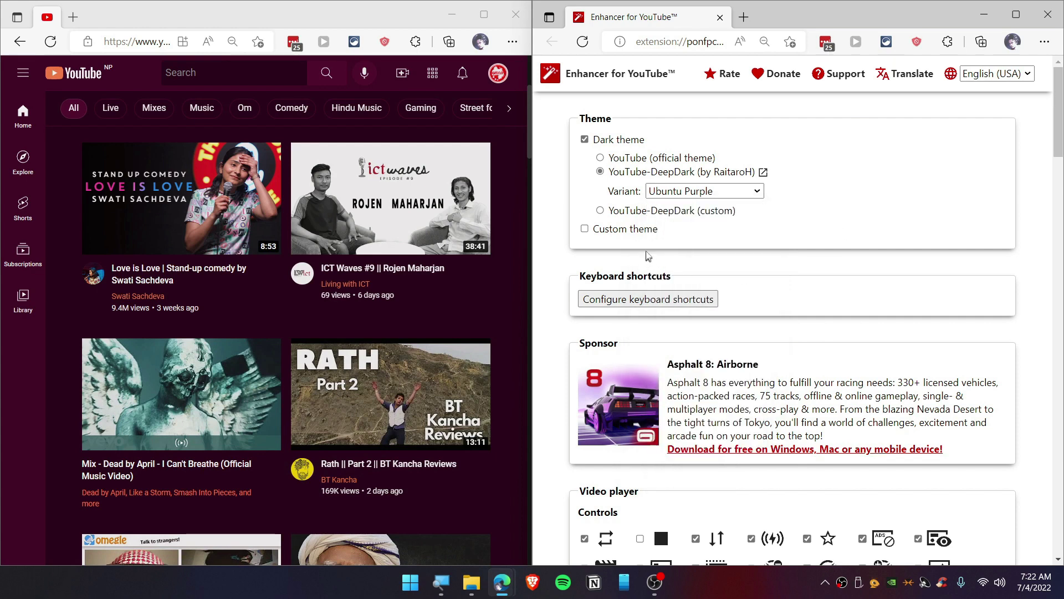
- Keep YouTube-DeepDark (by RaitaroH) selected after briefly picking the custom theme
click(652, 211)
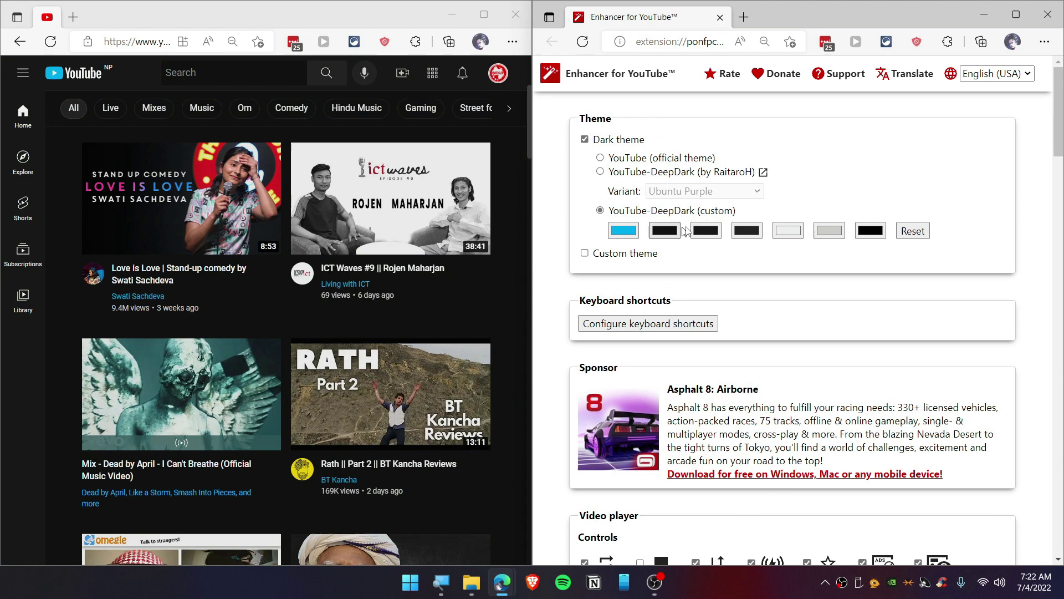
key(Up)
drag(579, 270, 672, 277)
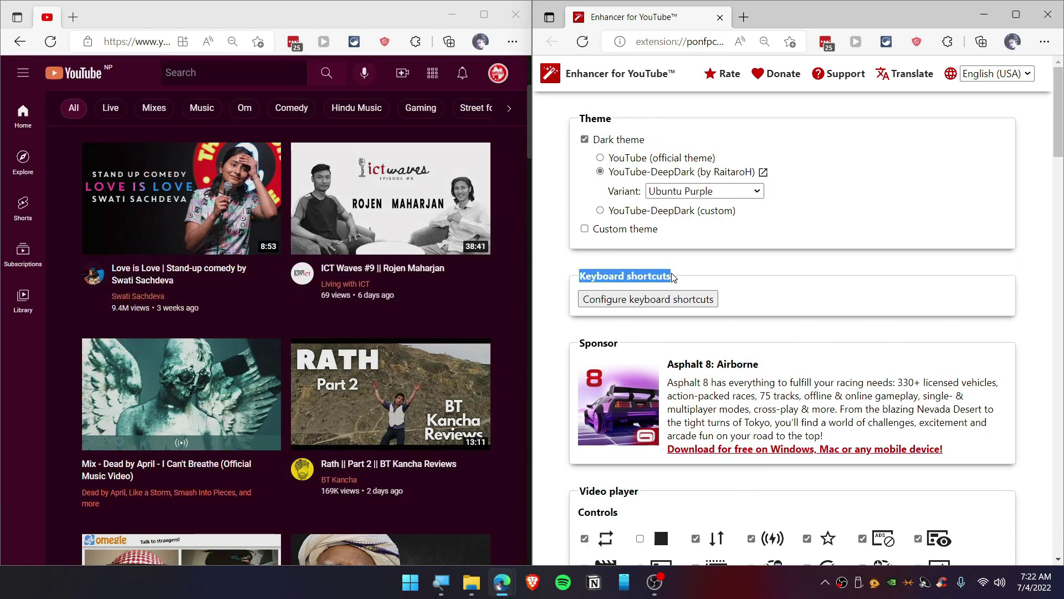
- Assign Ctrl+L to the Theme: YouTube (Light) shortcut and test it on YouTube
click(640, 302)
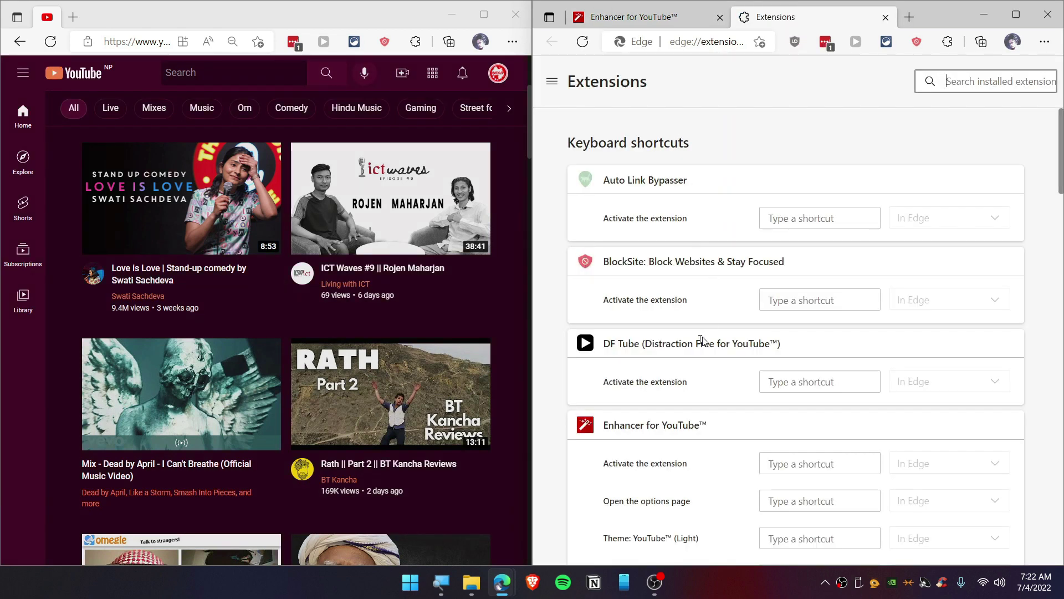
scroll(703, 337, down, 2)
scroll(708, 316, down, 2)
scroll(712, 314, up, 1)
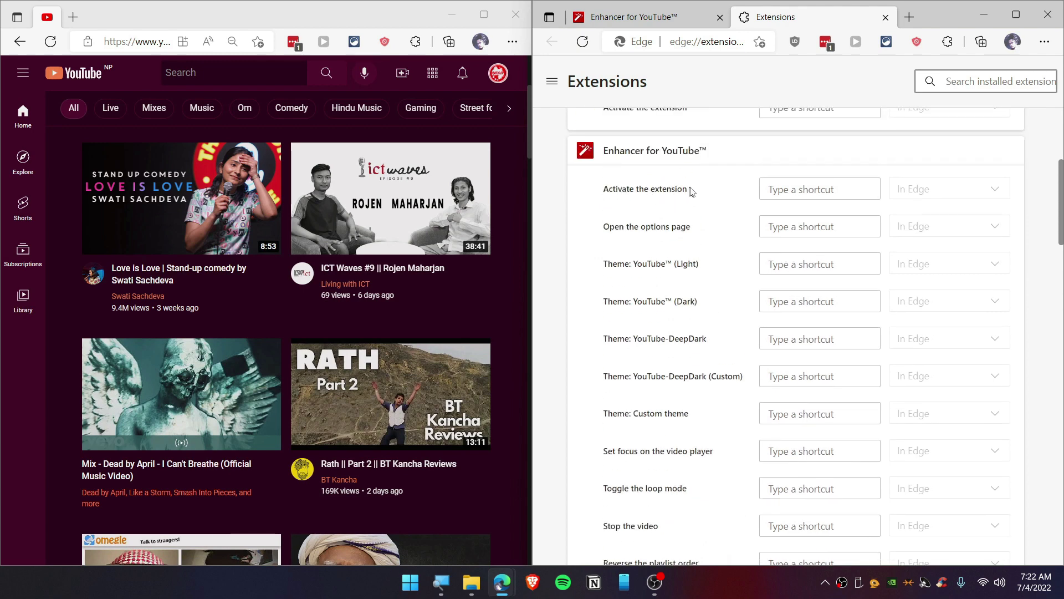
click(765, 189)
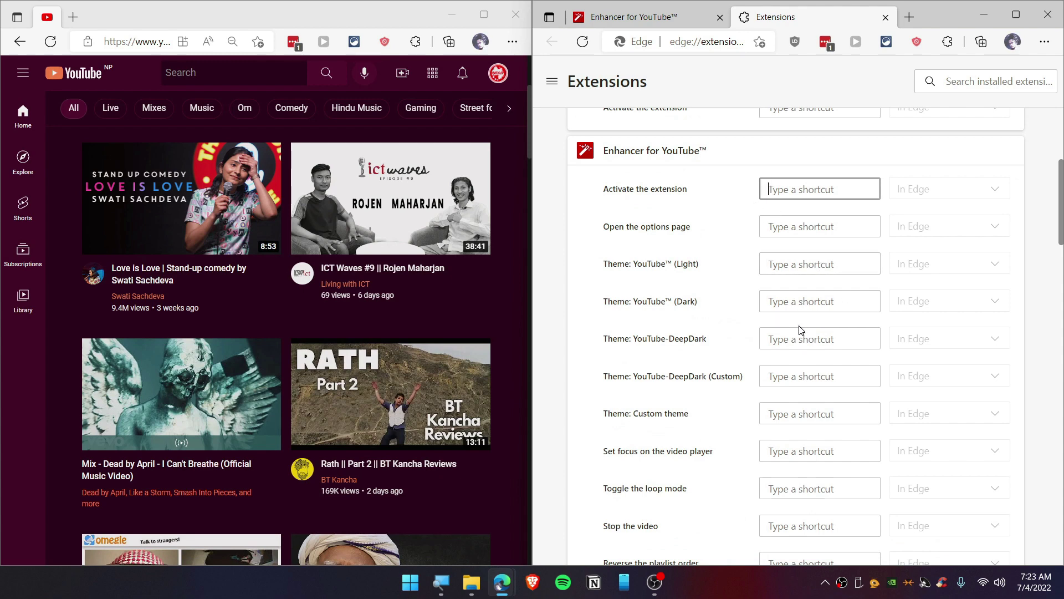
click(809, 417)
click(832, 264)
key(ctrl)
text(Ctrl)
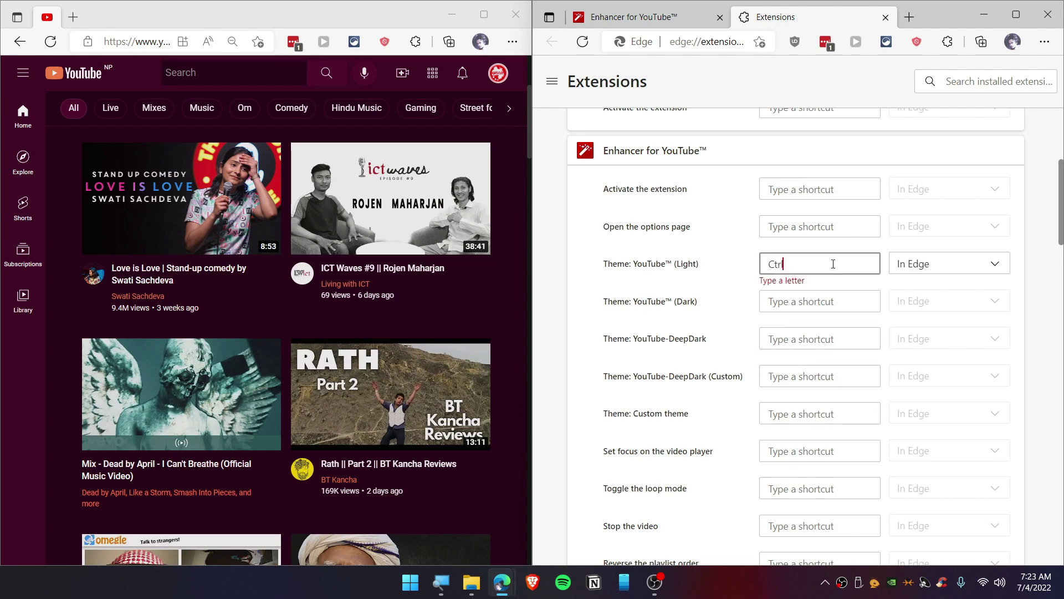
key(ctrl+l)
text(+ L)
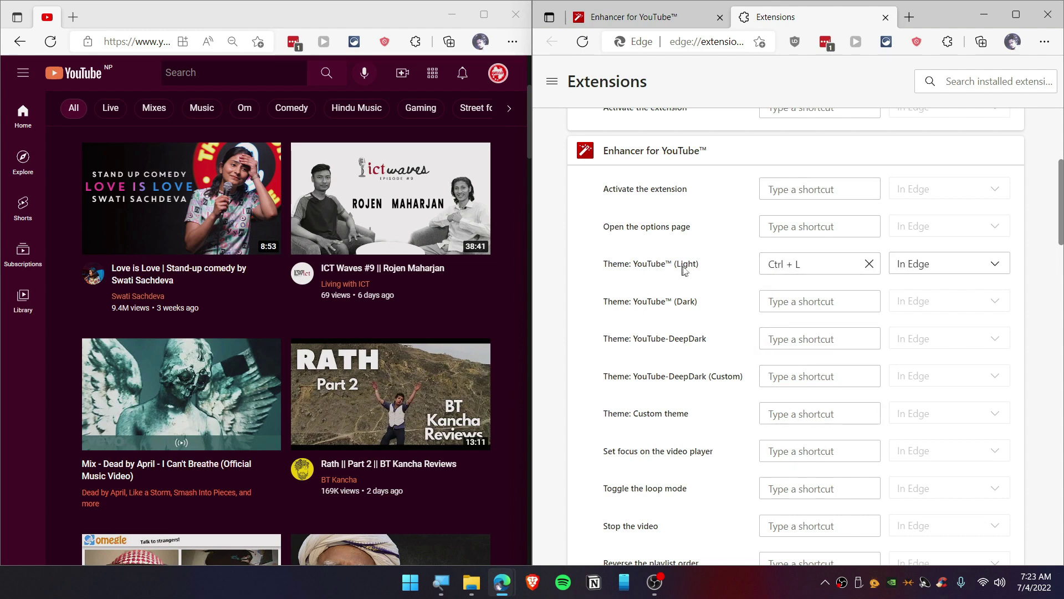
click(508, 302)
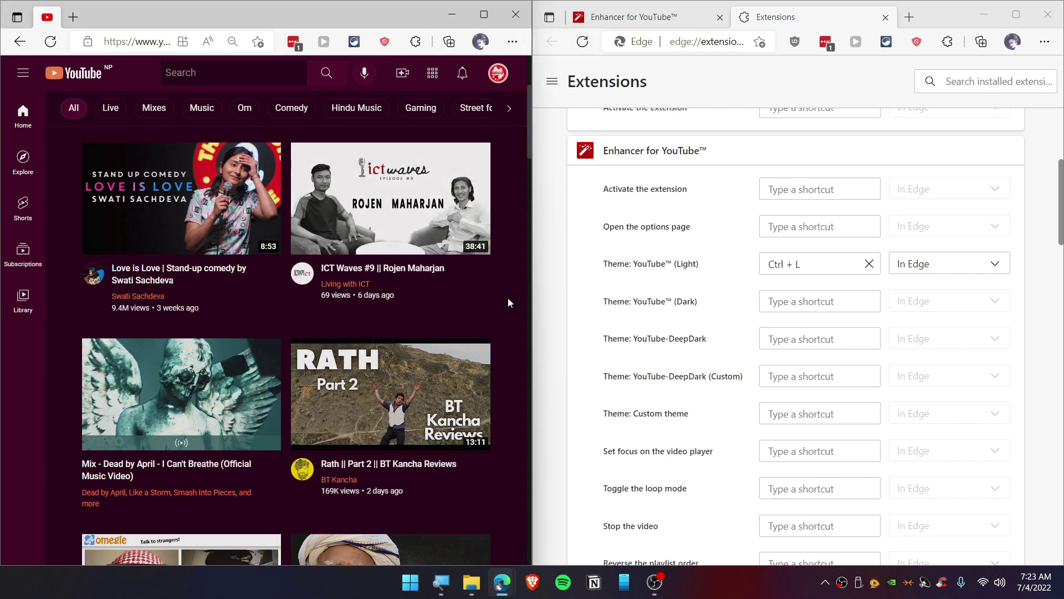
key(ctrl+l)
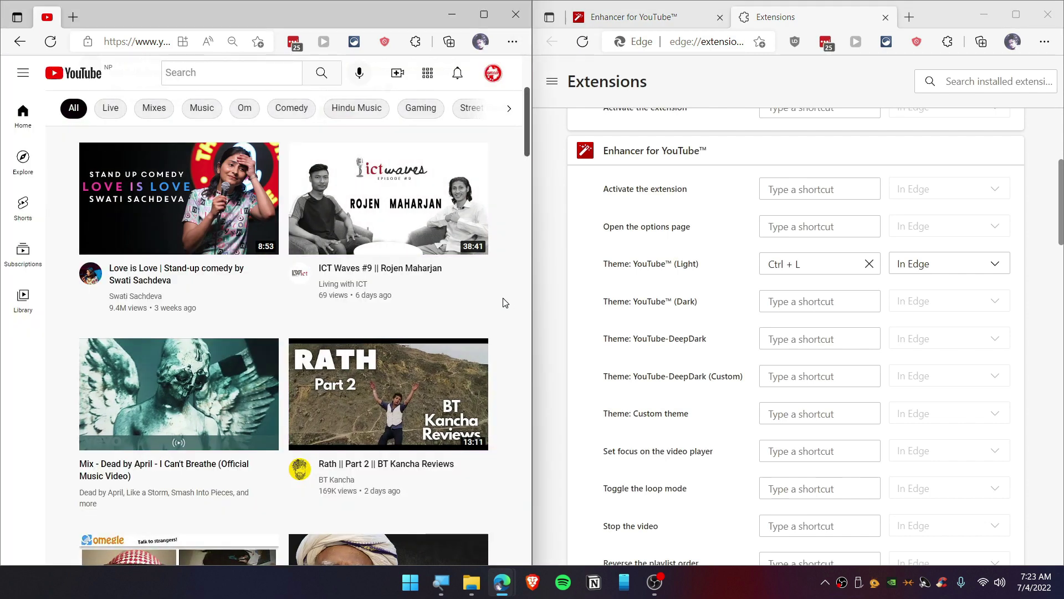
- Look over Enhancer's Video player settings, then play MrBeast's 'I Didn't Eat Food For 30 Days'
click(644, 16)
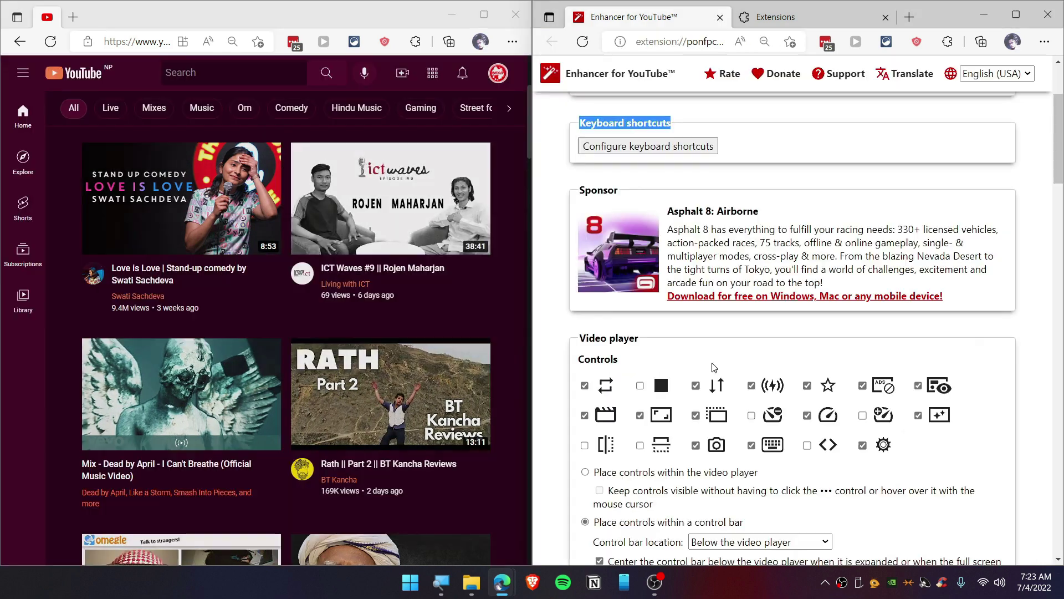
scroll(711, 357, down, 2)
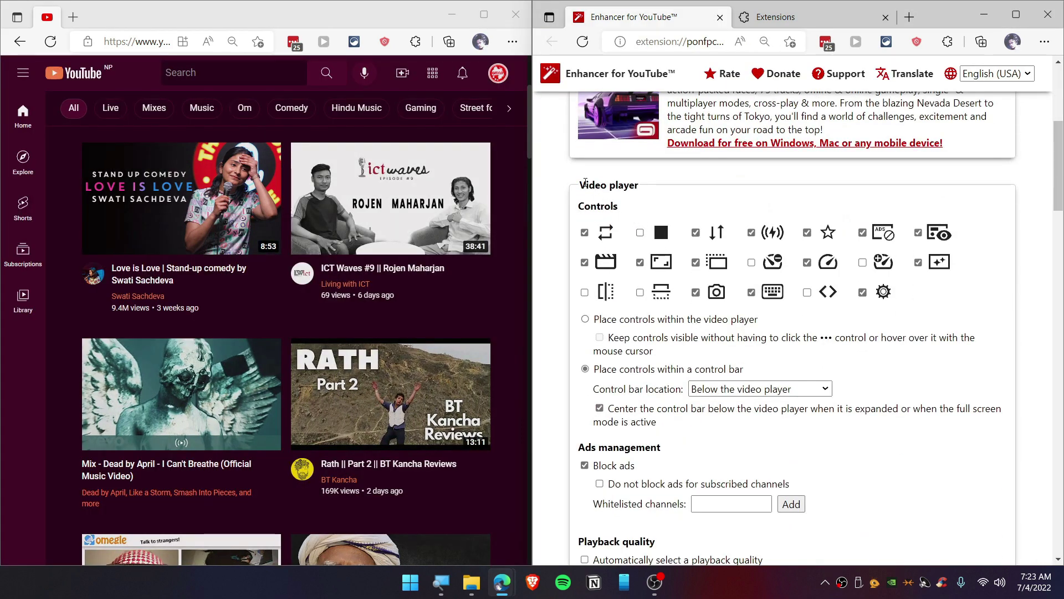
drag(582, 185, 640, 185)
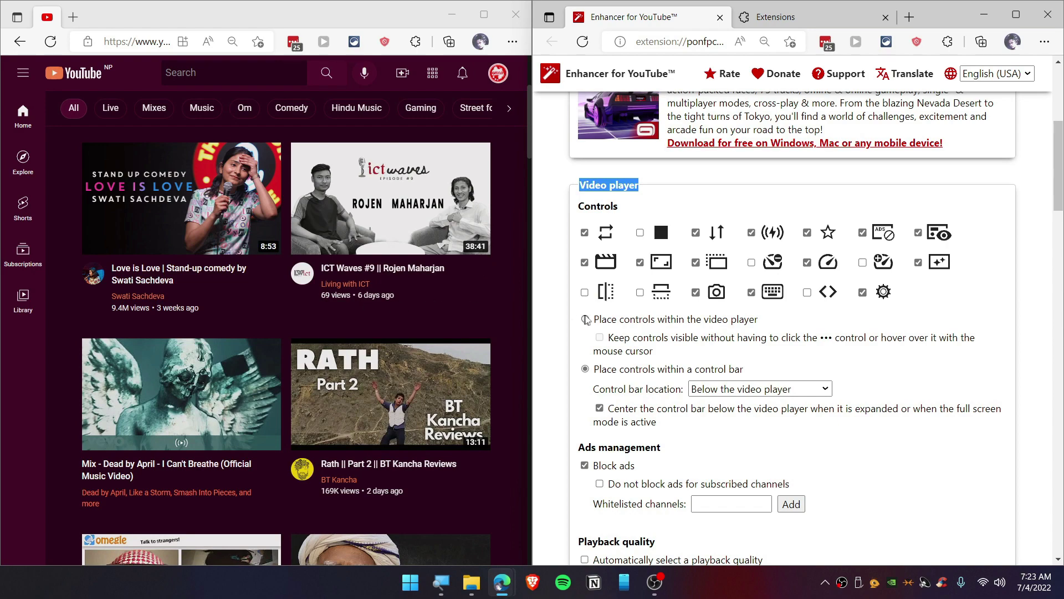
scroll(247, 322, down, 5)
scroll(247, 322, up, 1)
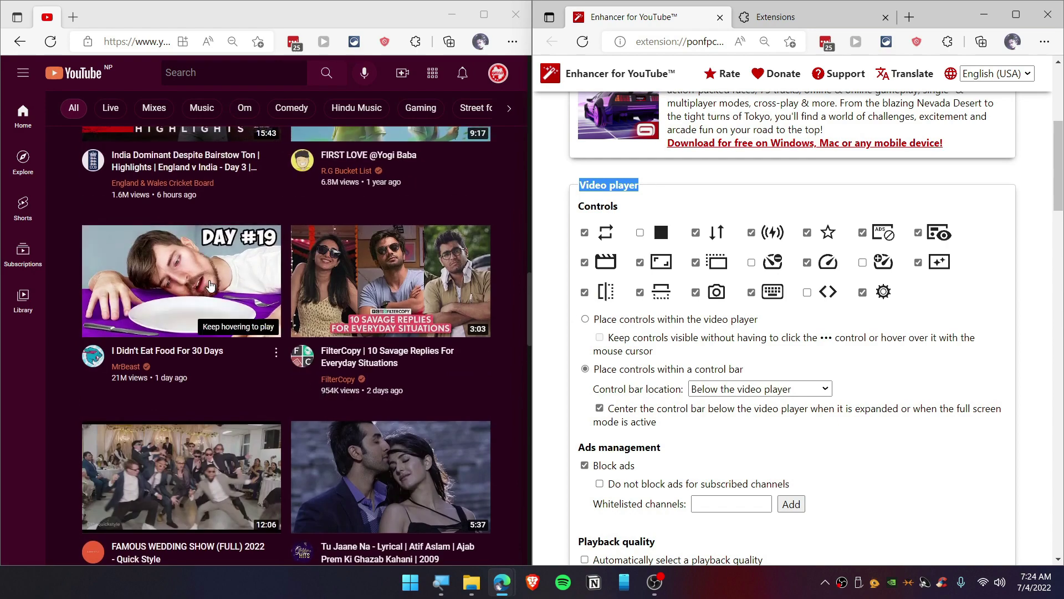
click(246, 322)
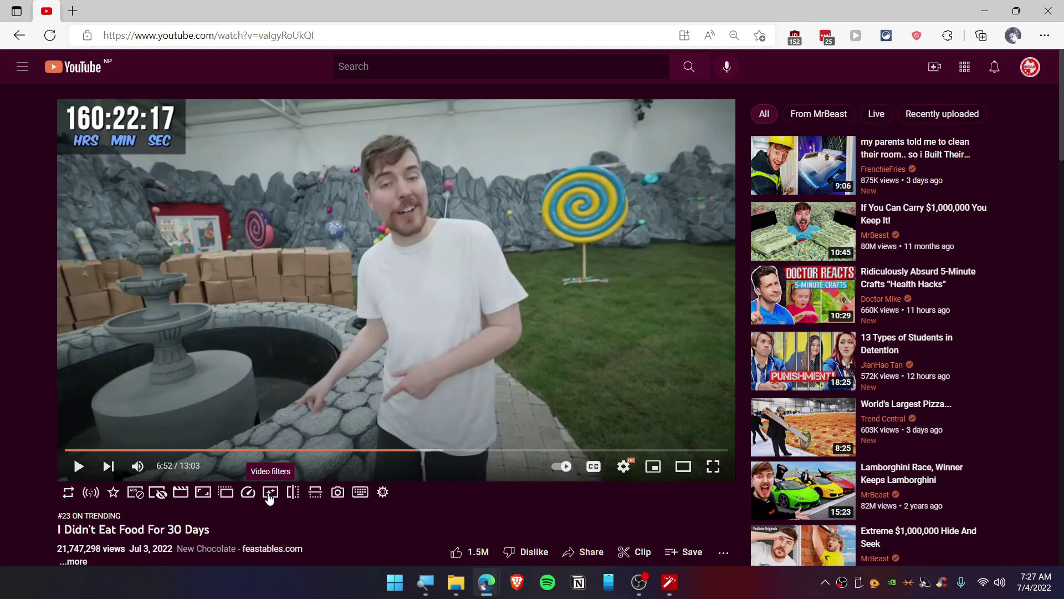
- Open the video filter sliders and raise saturation to 200 and contrast to about 169
click(270, 493)
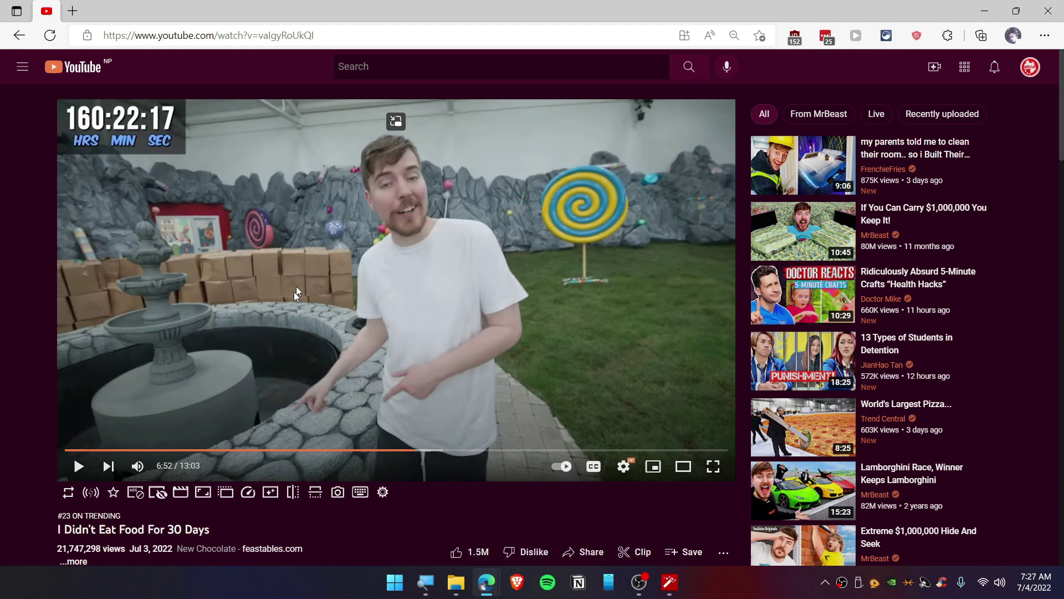
click(272, 494)
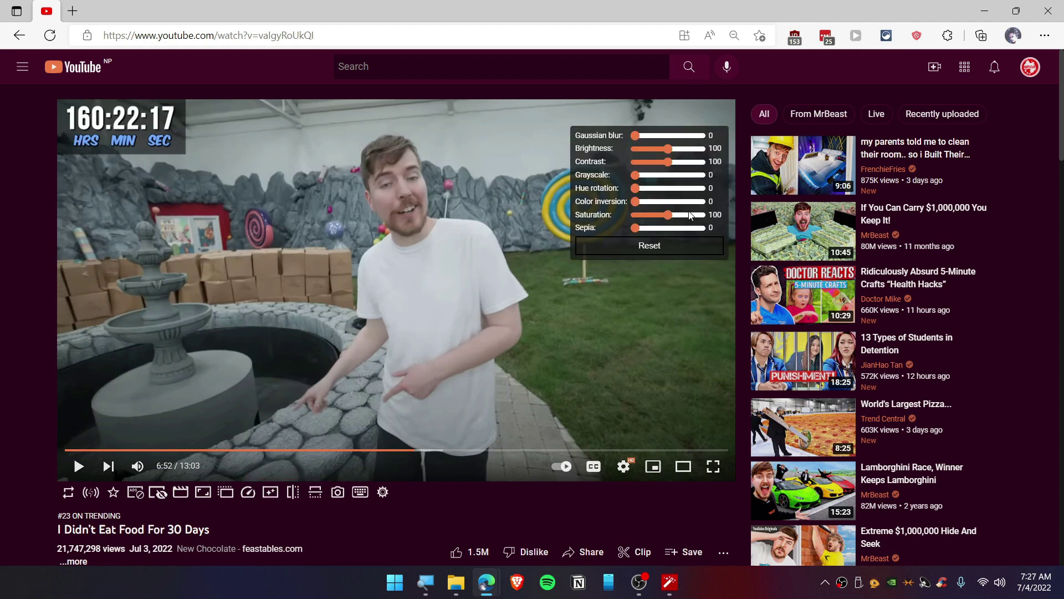
mouse_move(670, 215)
mouse_down()
mouse_move(717, 225)
mouse_move(700, 219)
mouse_up()
mouse_move(667, 164)
mouse_down()
mouse_move(693, 166)
mouse_move(666, 153)
mouse_up()
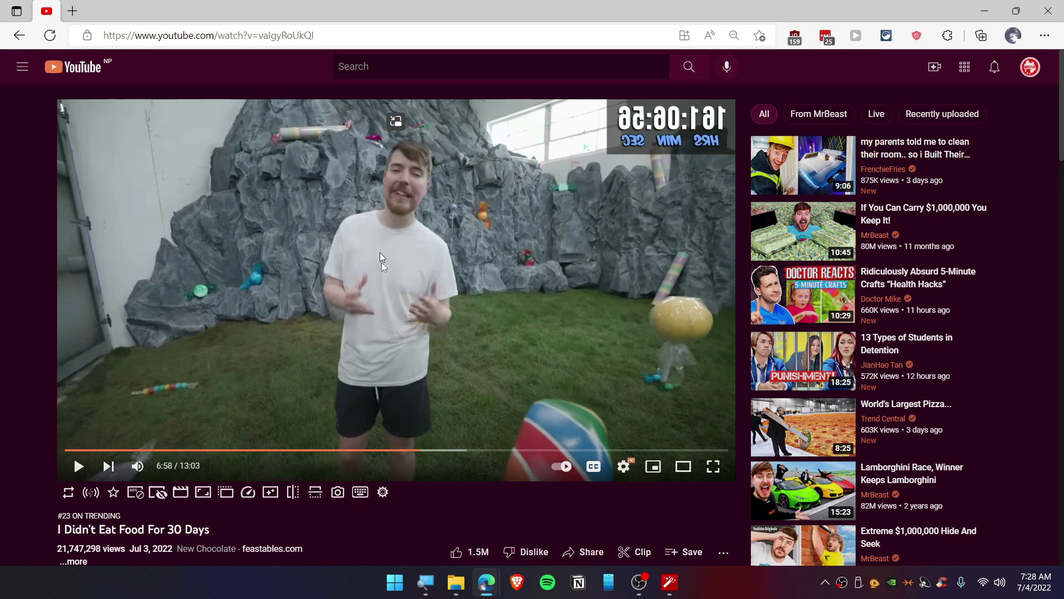
- Flip the video vertically and back, then save a frame screenshot and open it
click(320, 494)
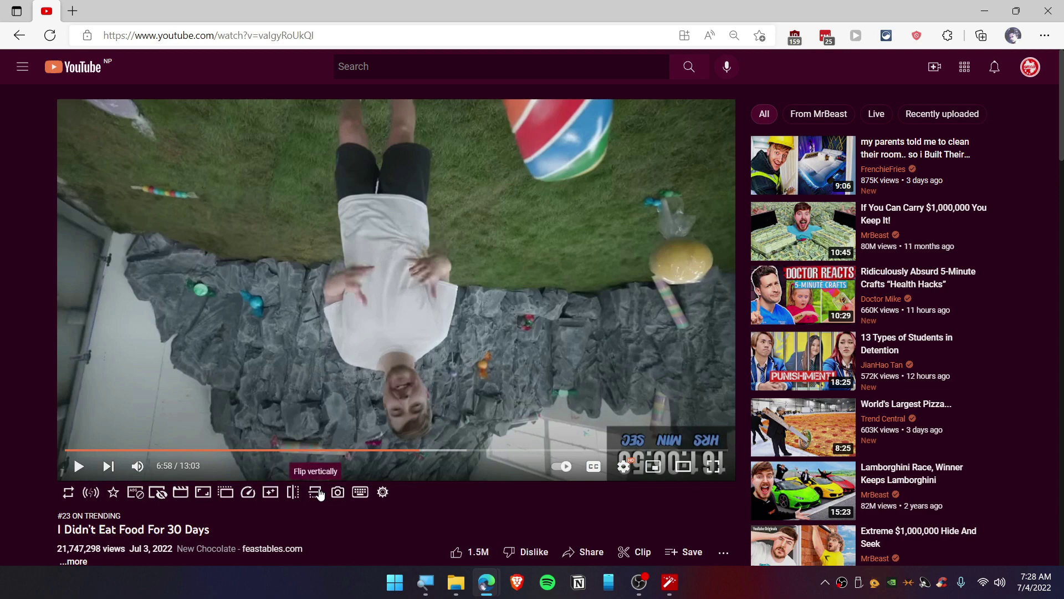
click(320, 494)
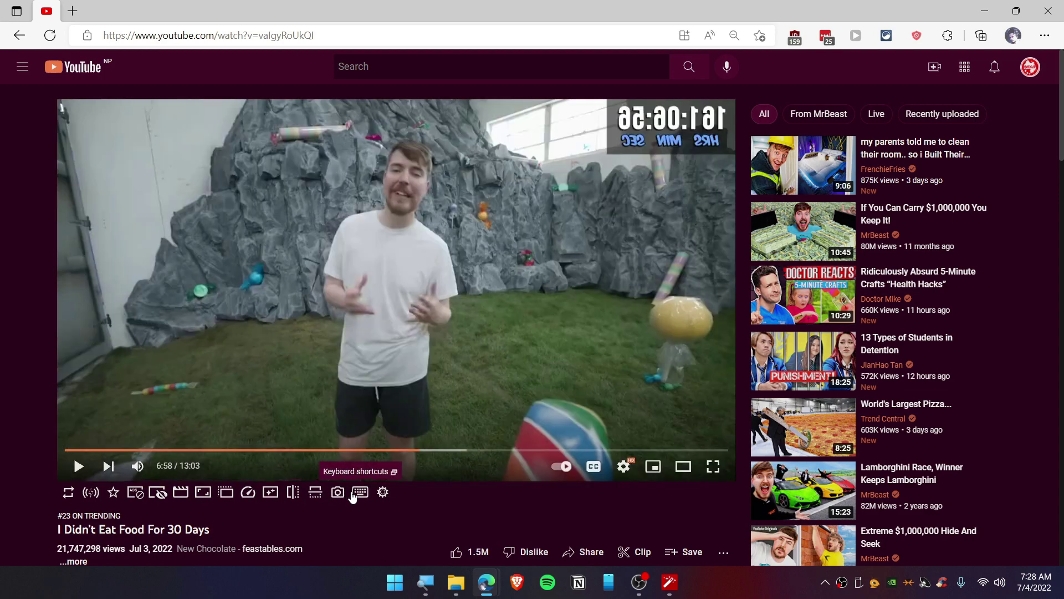
click(343, 494)
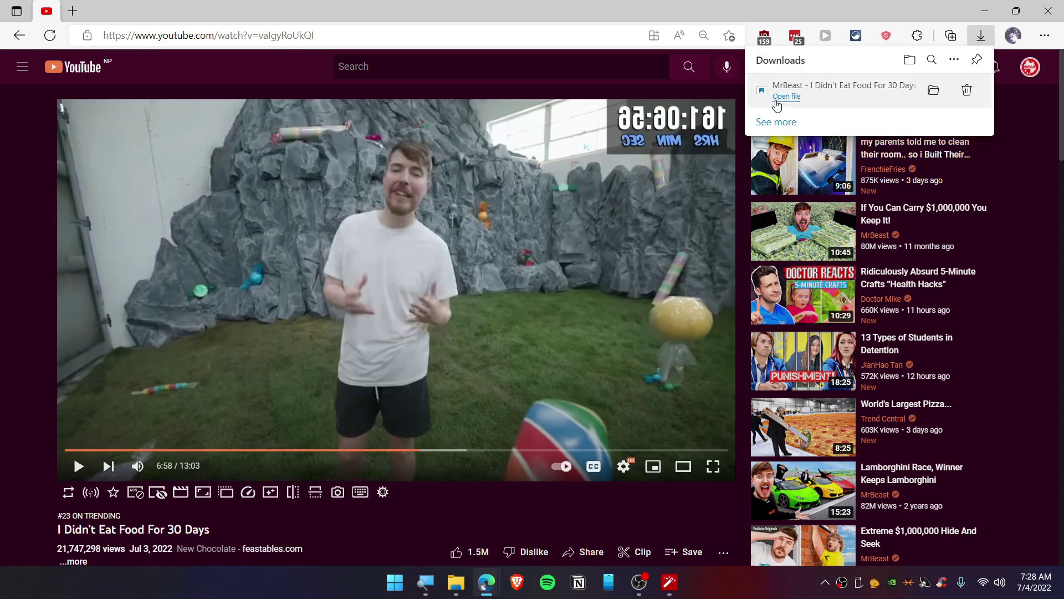
click(773, 94)
click(637, 580)
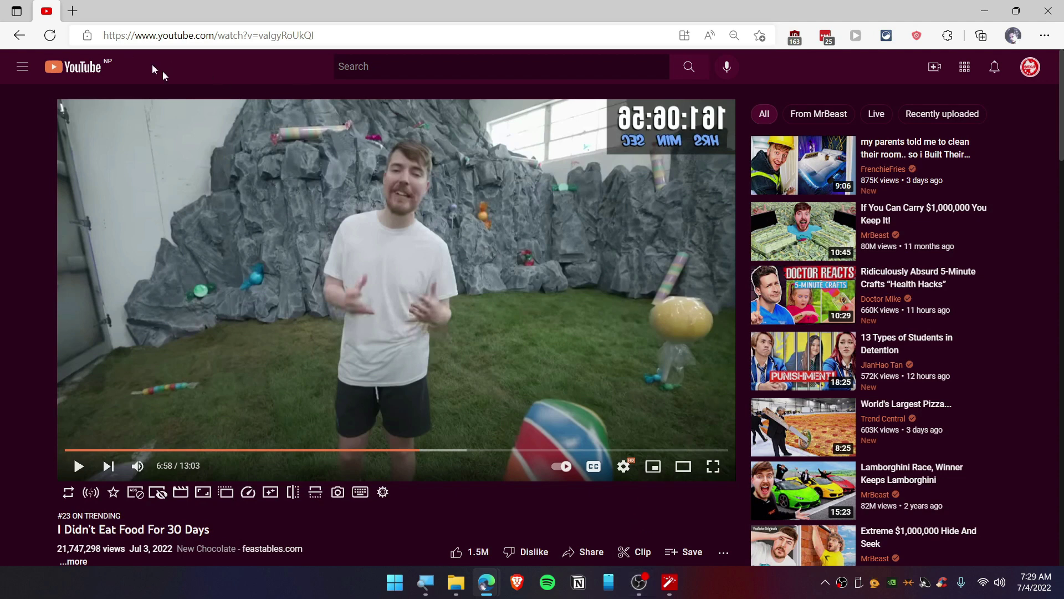
- Open Enhancer for YouTube's options page from the player's control bar
click(383, 492)
scroll(737, 409, down, 4)
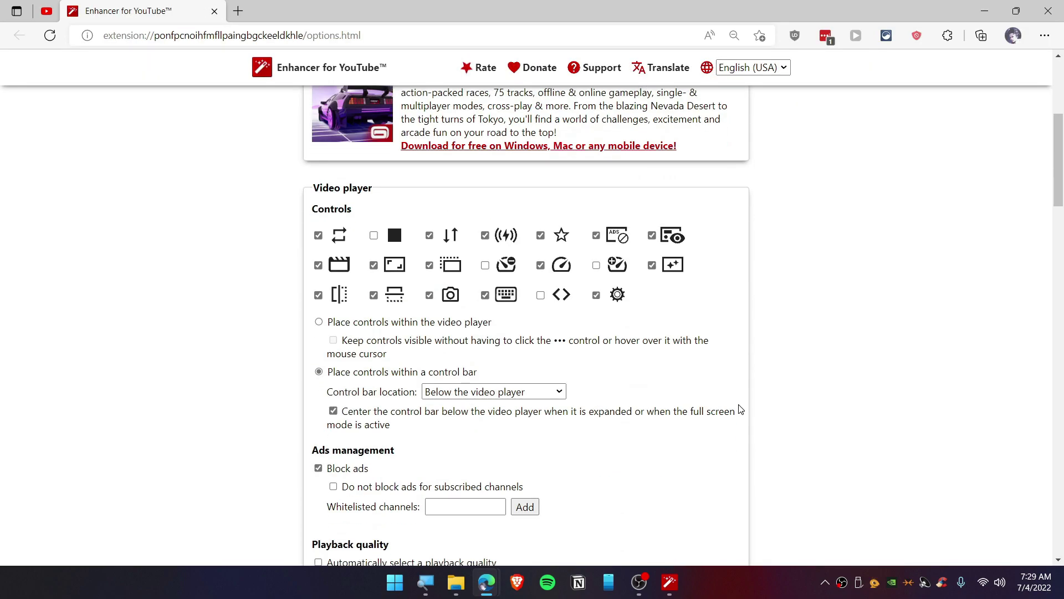
scroll(739, 410, down, 6)
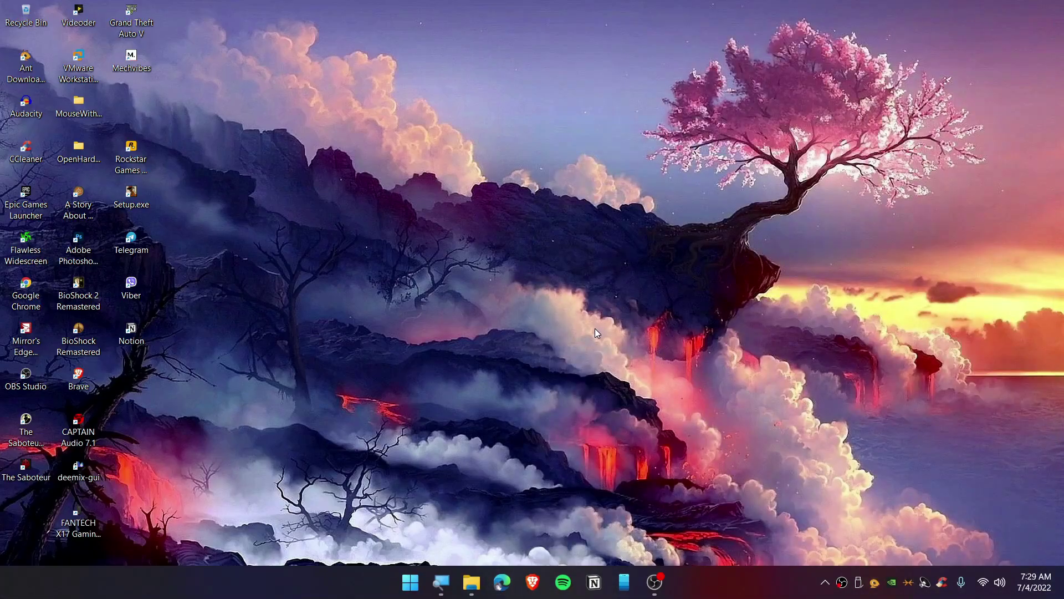